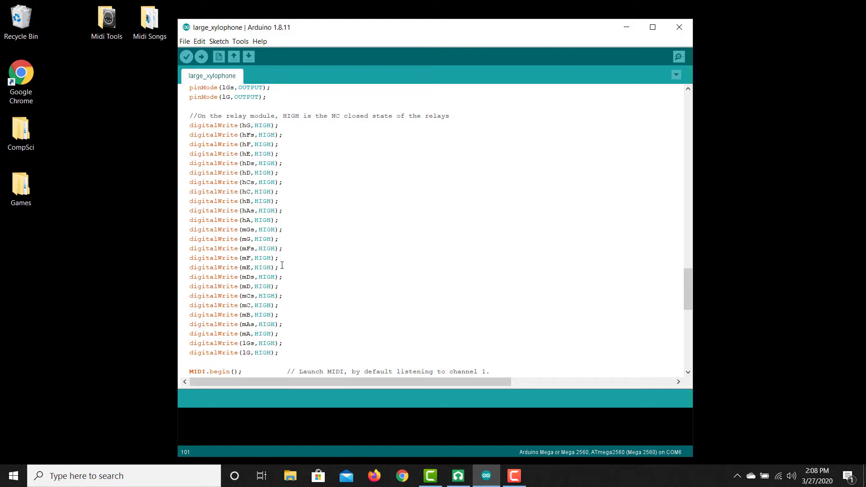
Step: Review the Serial.begin baud rate, the MIDI.read call and the MIDI.setHandleNoteOn handler in the large_xylophone sketch
drag(690, 291, 688, 316)
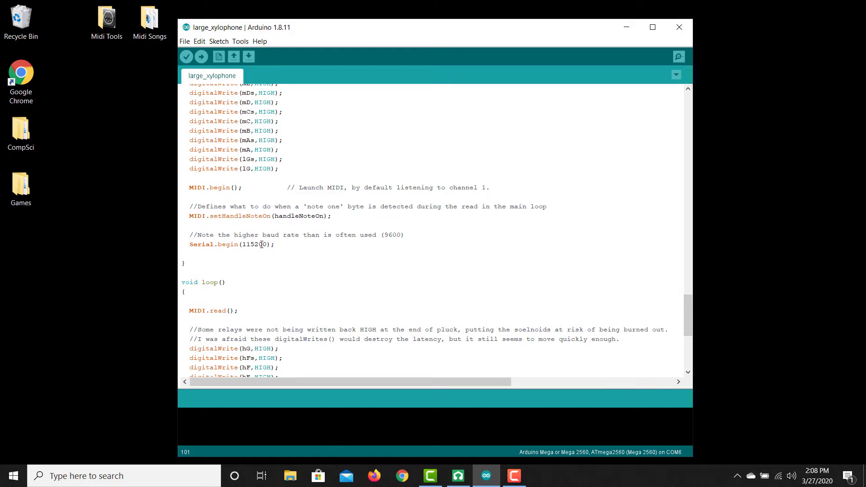
drag(272, 246, 240, 245)
drag(687, 306, 689, 323)
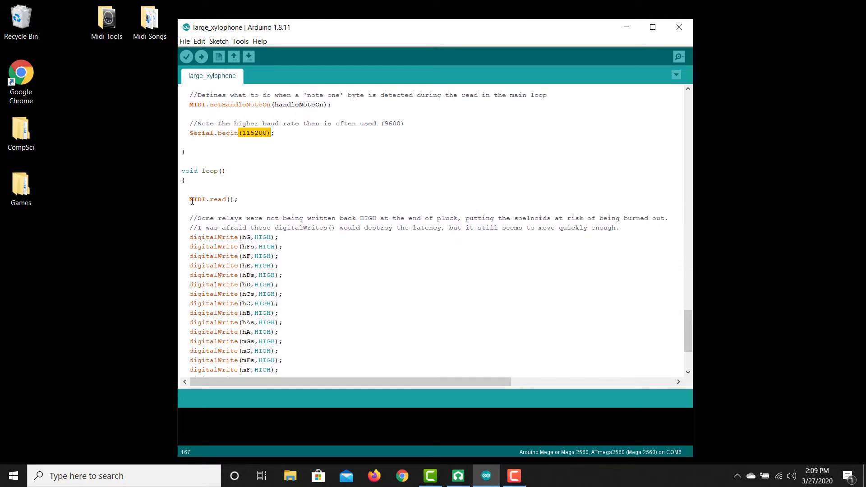
drag(188, 199, 238, 199)
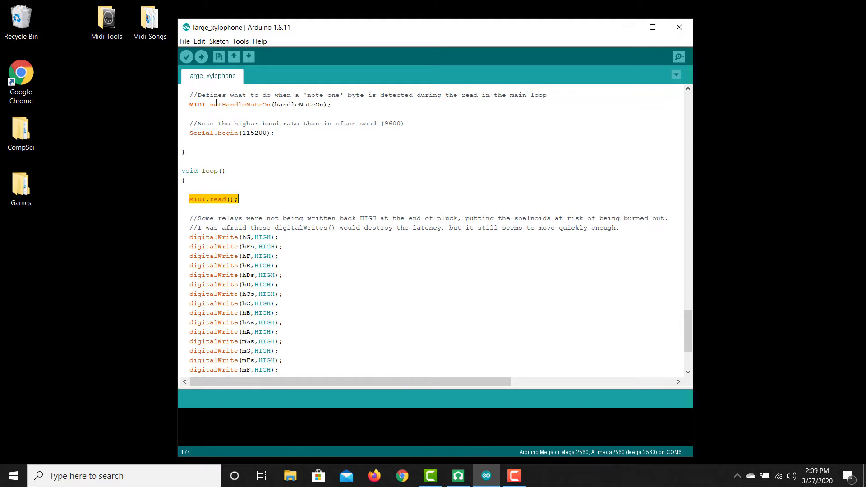
drag(210, 105, 273, 110)
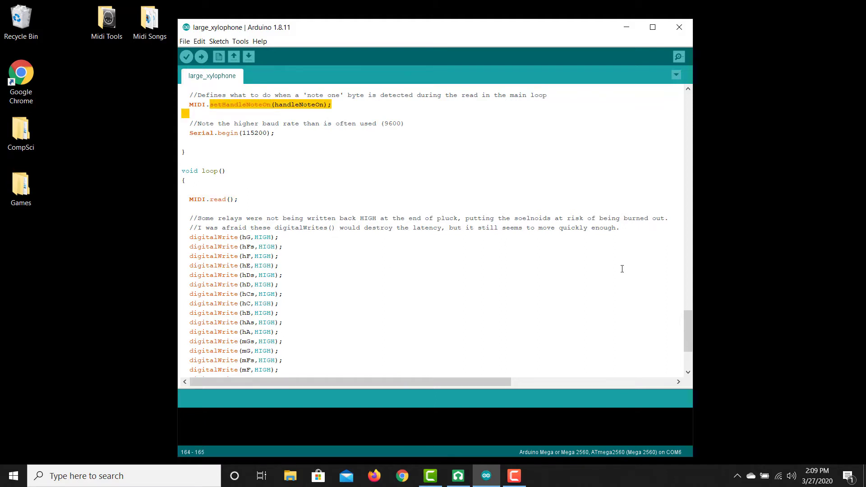
Step: Examine the block of digitalWrite HIGH calls, from hG to lG, inside the loop function
drag(688, 328, 687, 344)
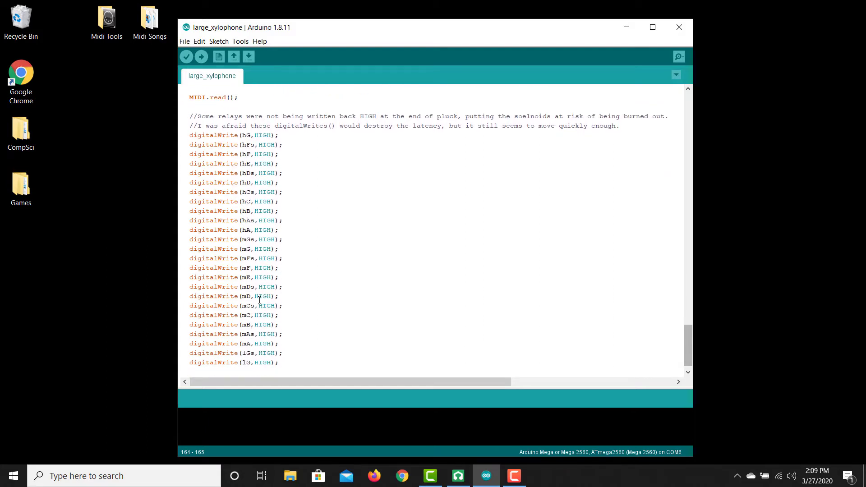
drag(189, 136, 284, 362)
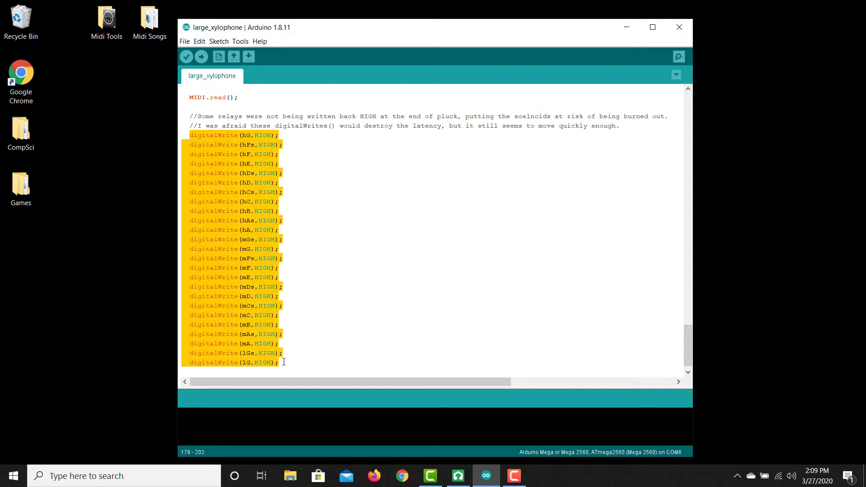
click(319, 268)
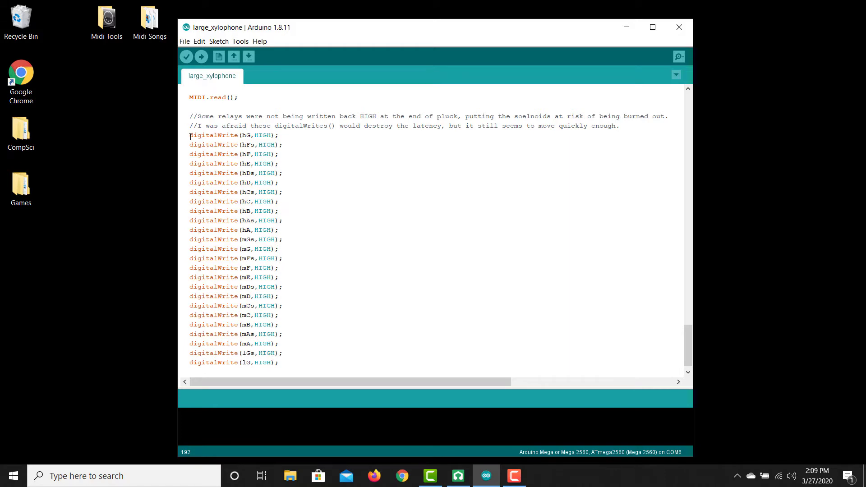
drag(190, 136, 280, 364)
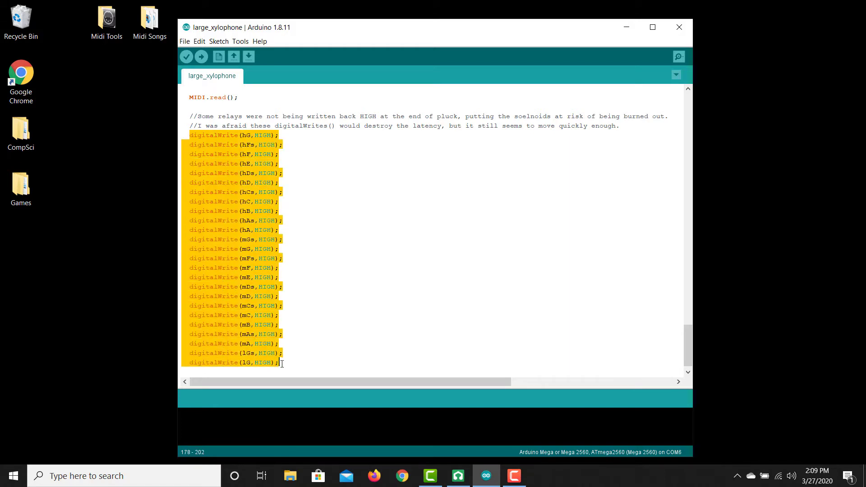
click(302, 280)
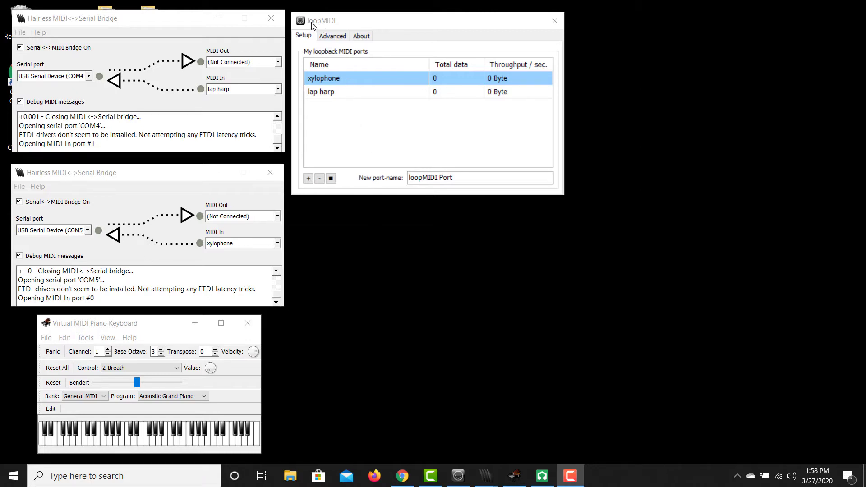
Step: In the first Hairless MIDI<->Serial Bridge, select USB Serial Device (COM4) as the serial port and lap harp as MIDI In
click(337, 25)
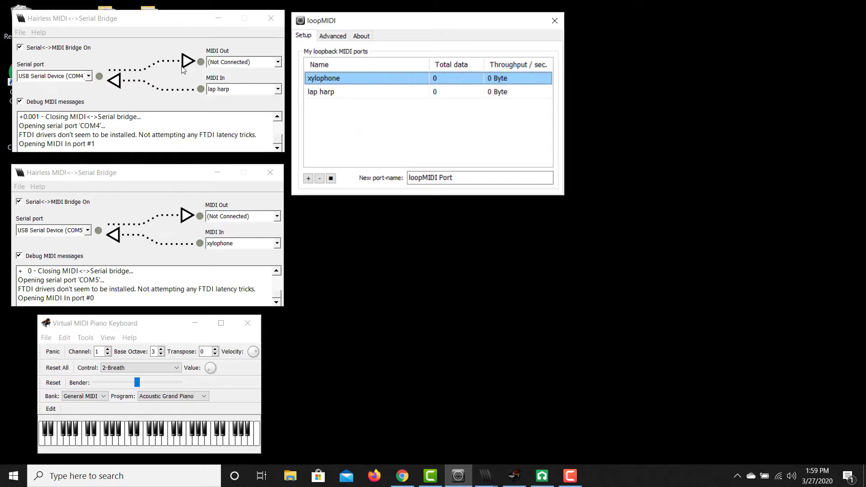
click(182, 24)
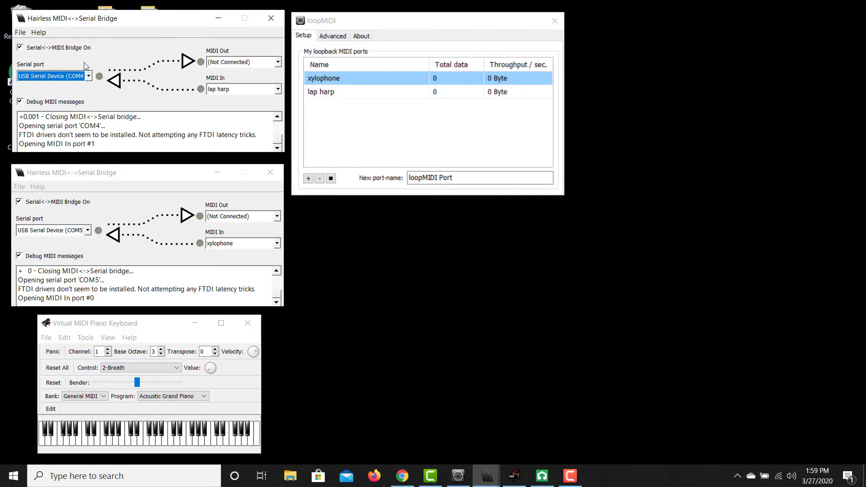
click(89, 77)
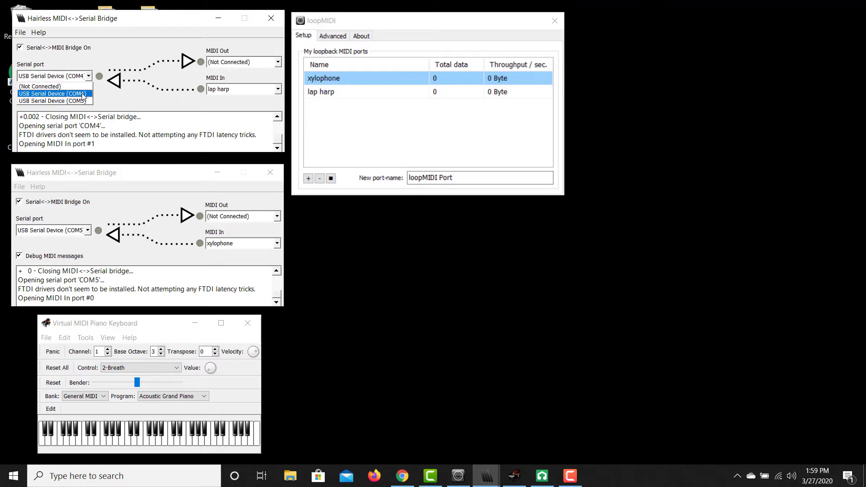
click(82, 94)
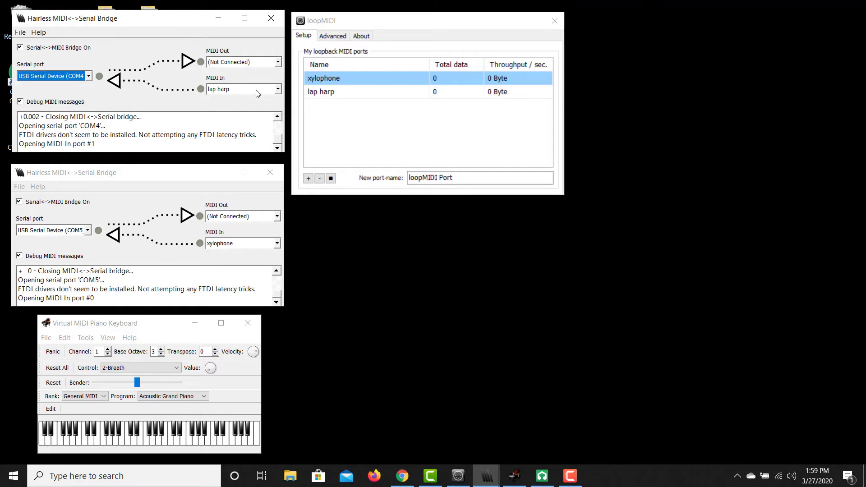
click(278, 90)
click(278, 90)
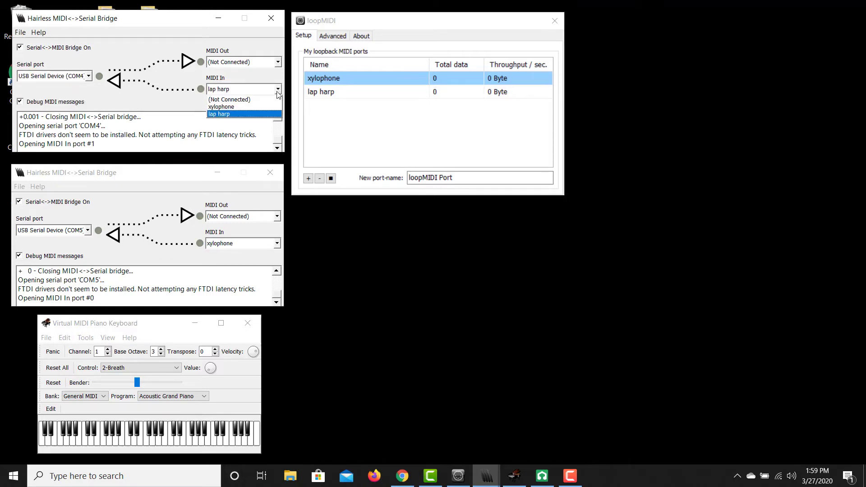
click(253, 115)
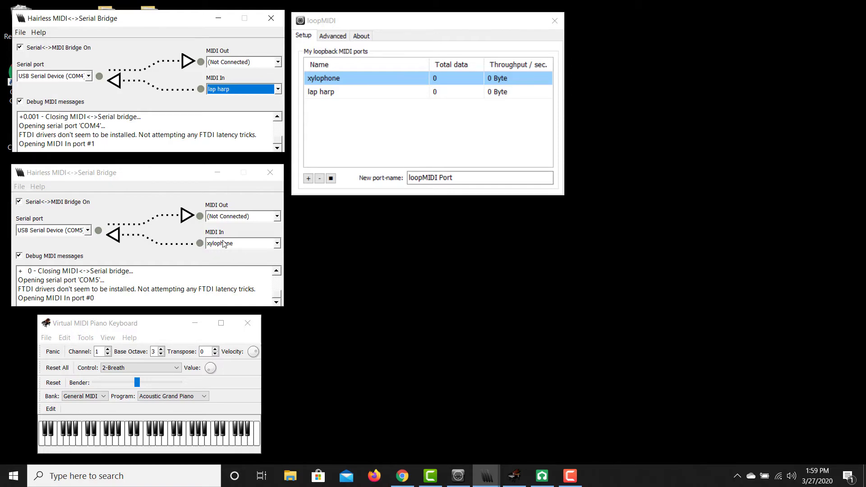
Step: Inspect the available output MIDI connections in the Virtual MIDI Piano Keyboard's MIDI setup and leave it without changes
click(168, 328)
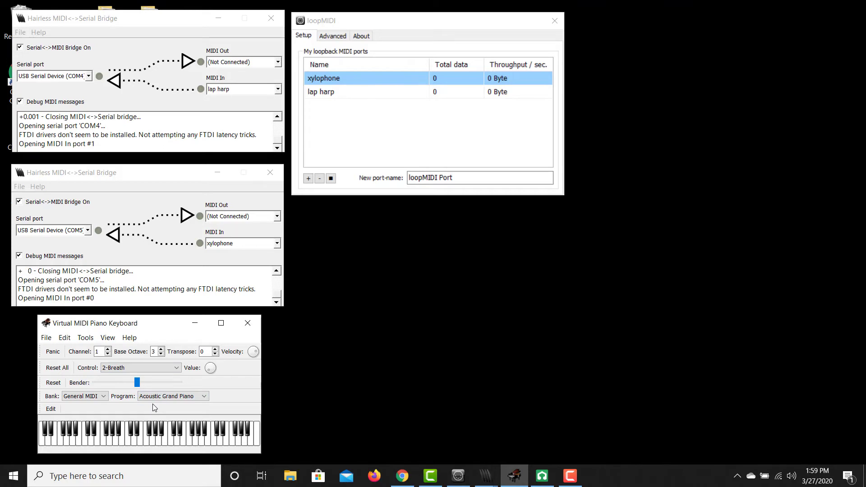
click(63, 338)
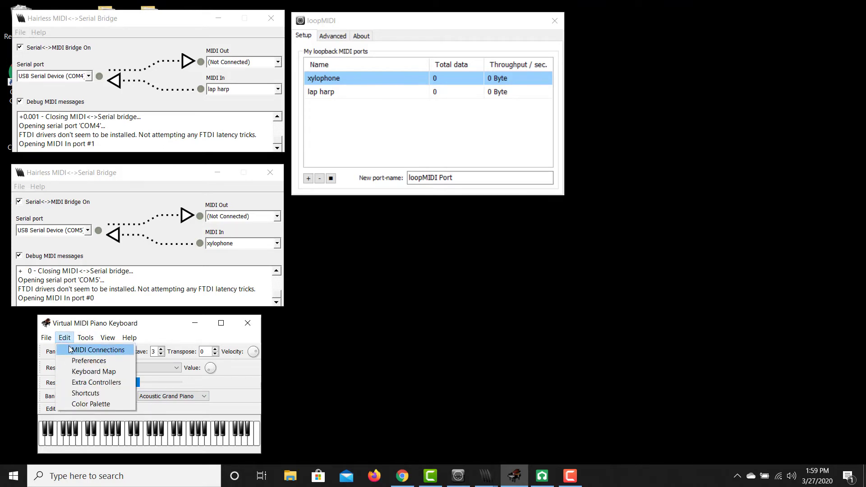
click(78, 352)
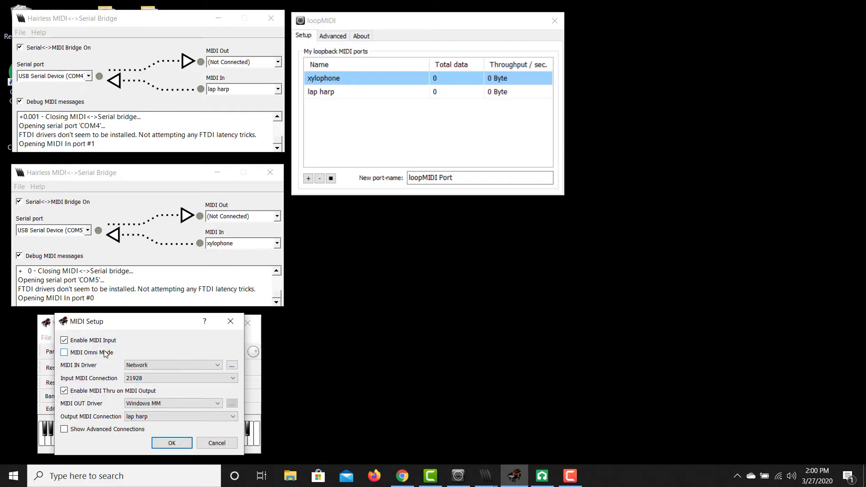
click(168, 415)
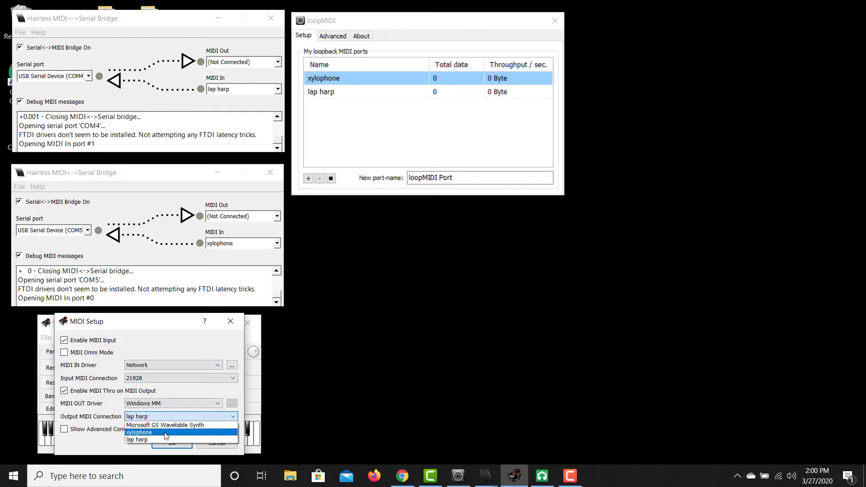
click(230, 322)
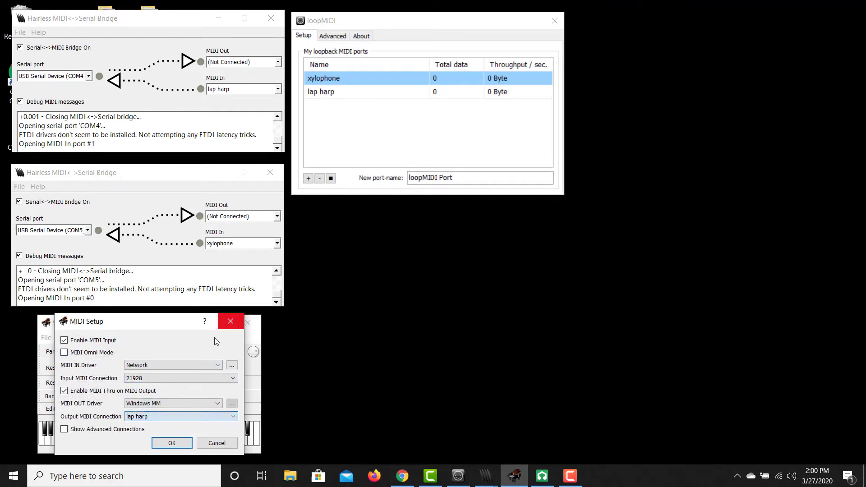
click(217, 443)
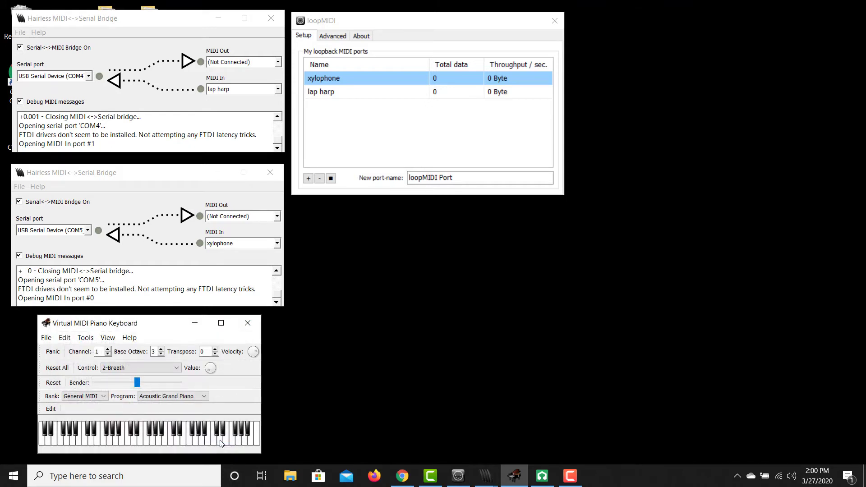
Step: Switch to Chrome, download Billy Joel - Piano Man.mid from its BitMidi page, and switch to LMMS
click(404, 476)
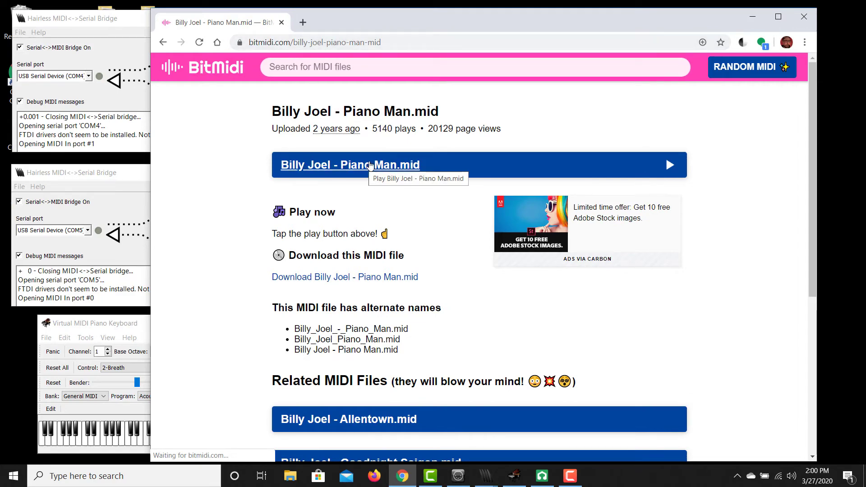
click(332, 280)
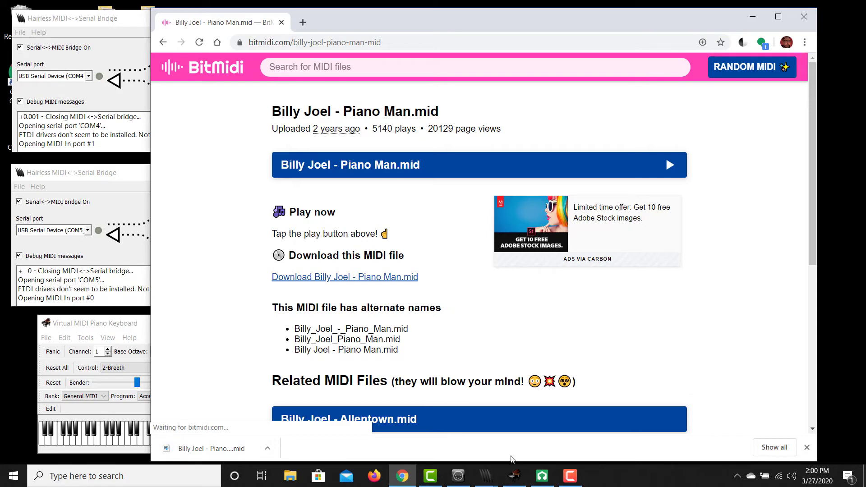
click(543, 477)
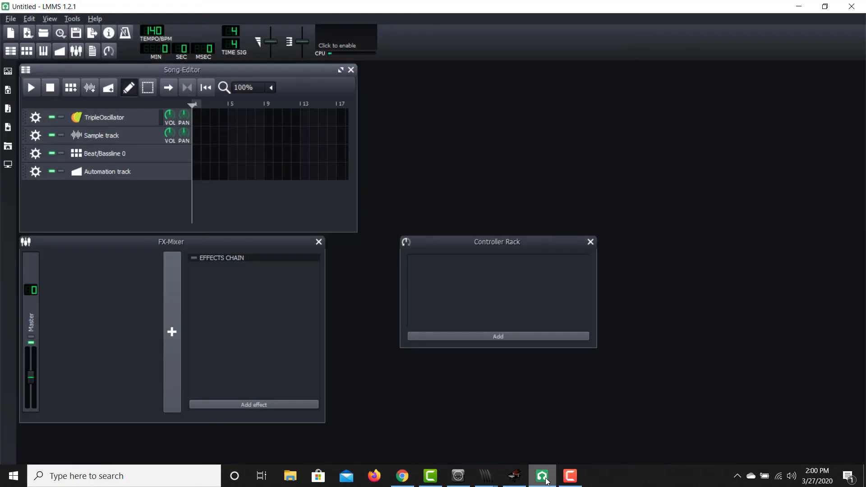
click(12, 20)
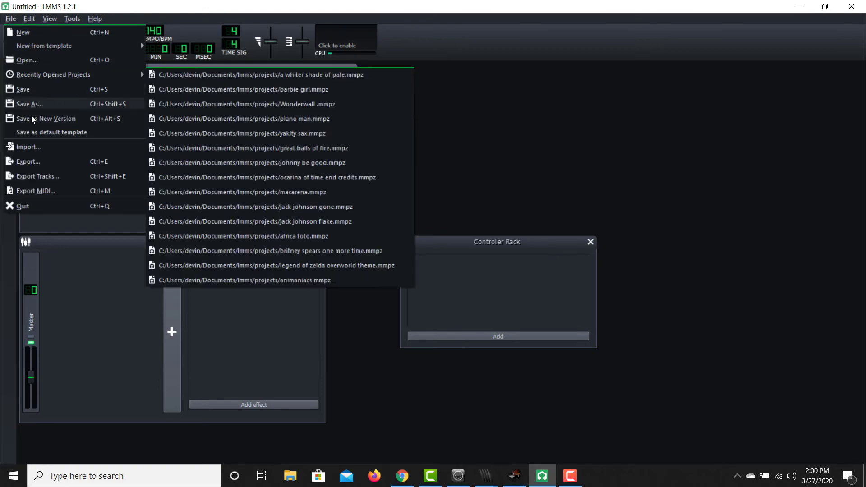
click(31, 149)
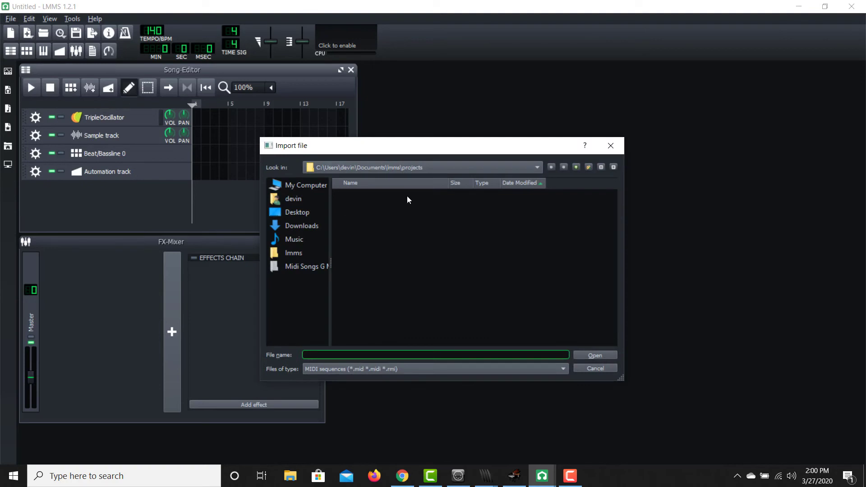
click(588, 369)
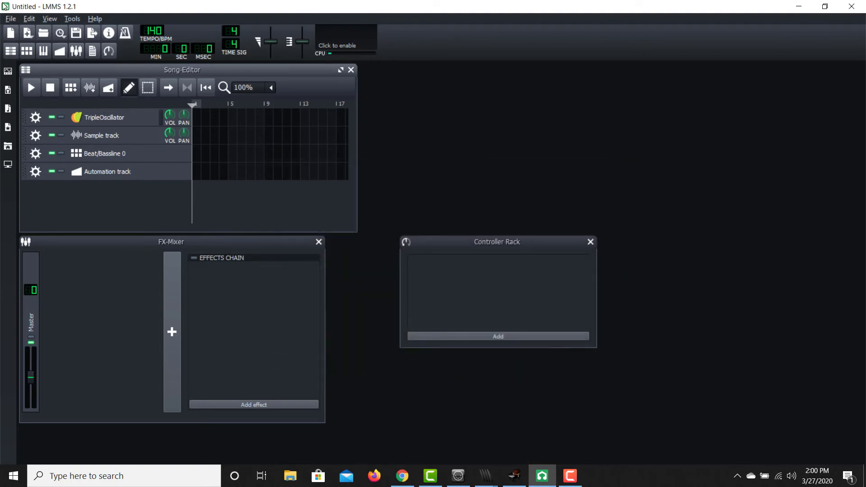
Step: Open the existing piano man project in LMMS
click(11, 19)
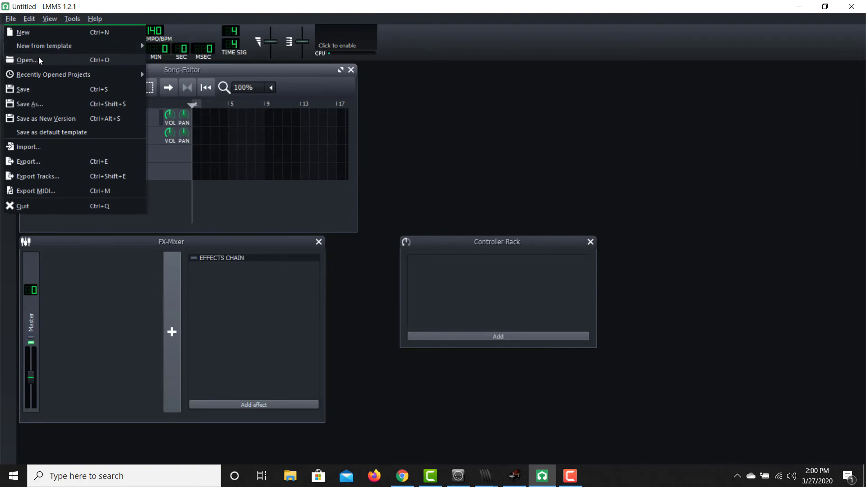
click(39, 60)
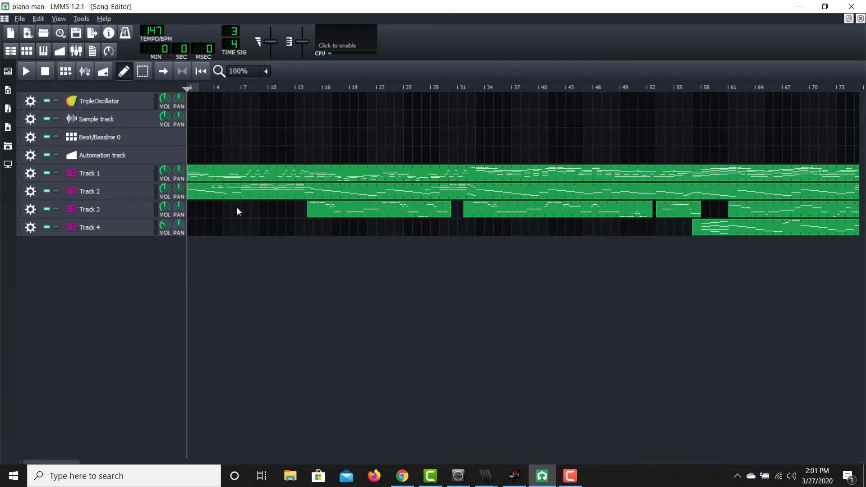
Step: Check which MIDI output port Track 1 is routed to
click(30, 173)
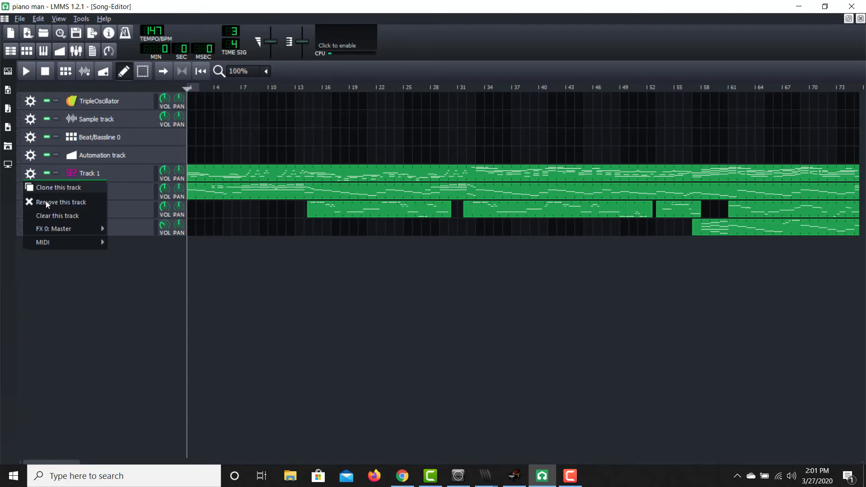
mouse_move(64, 244)
mouse_move(129, 254)
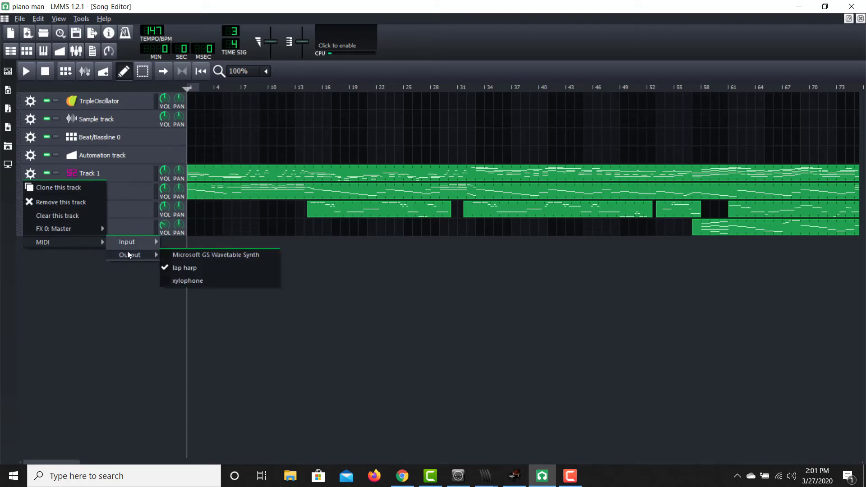
click(182, 270)
click(172, 303)
Step: Check which MIDI output port Track 3 is routed to
click(31, 210)
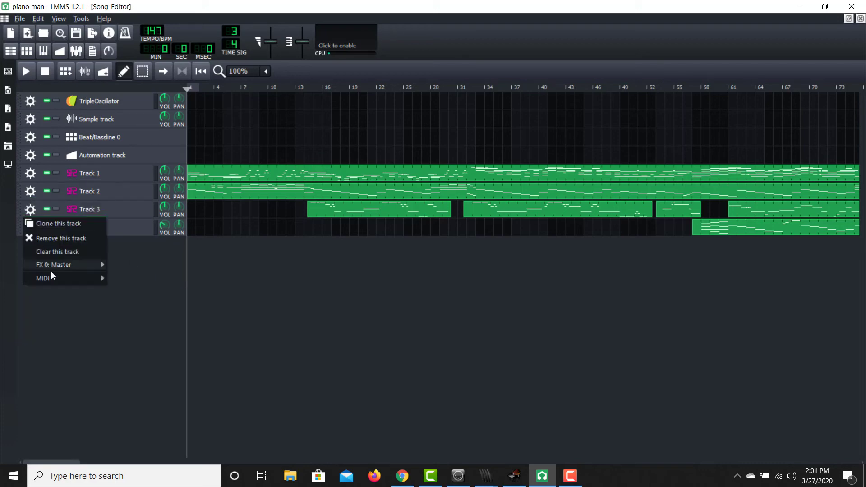
mouse_move(59, 279)
mouse_move(149, 291)
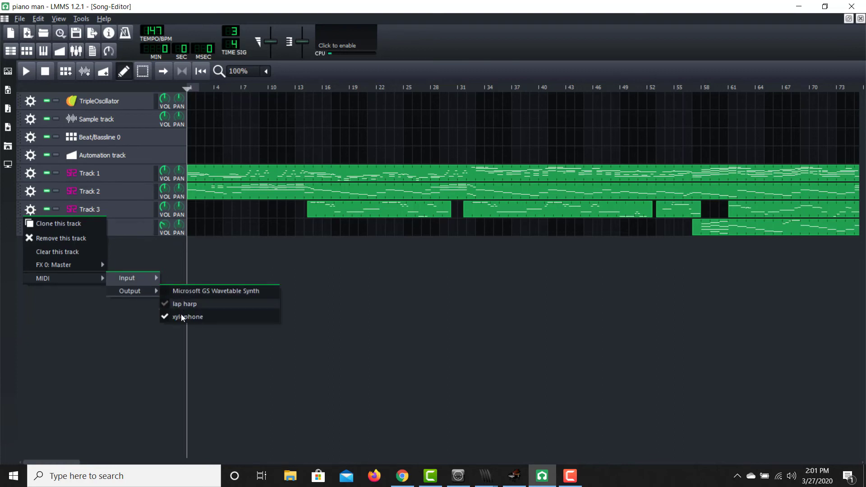
click(171, 331)
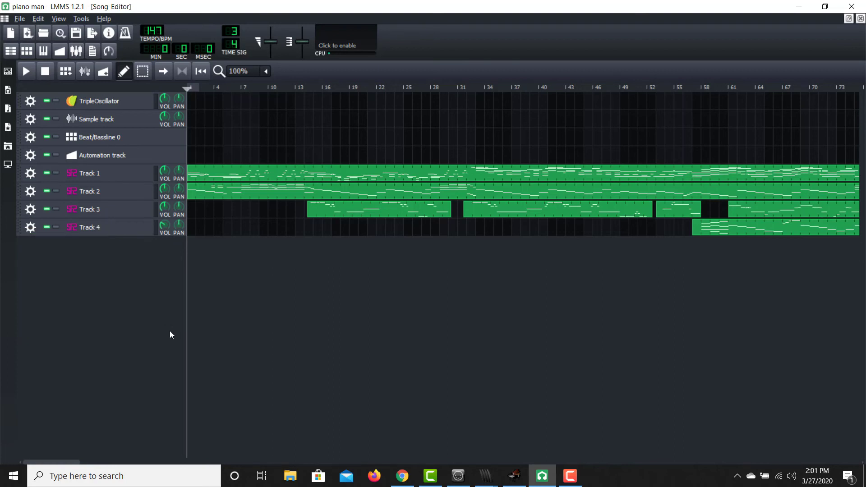
click(31, 209)
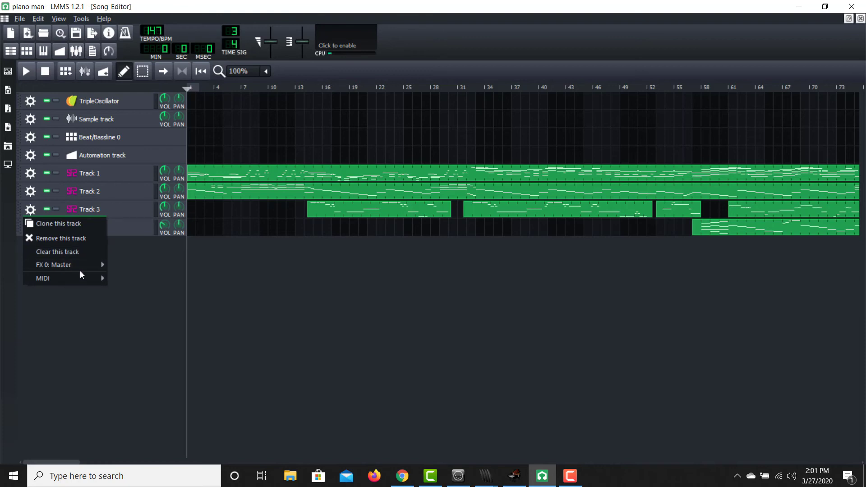
mouse_move(81, 279)
mouse_move(125, 291)
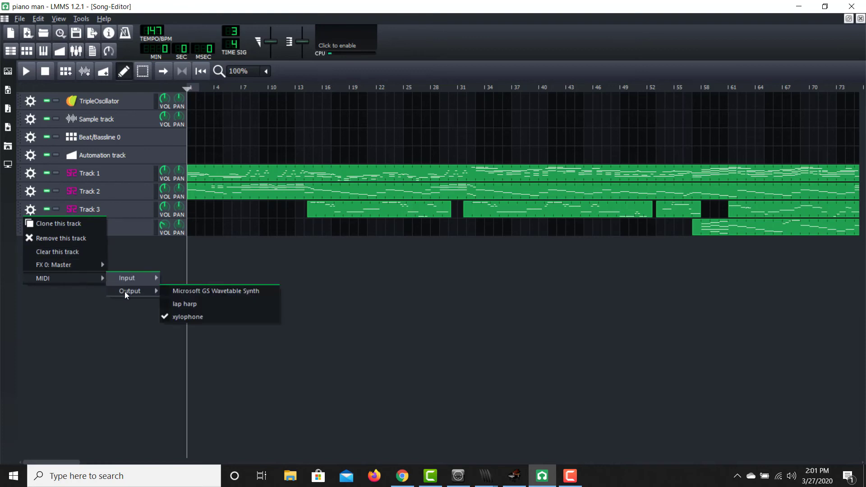
click(193, 332)
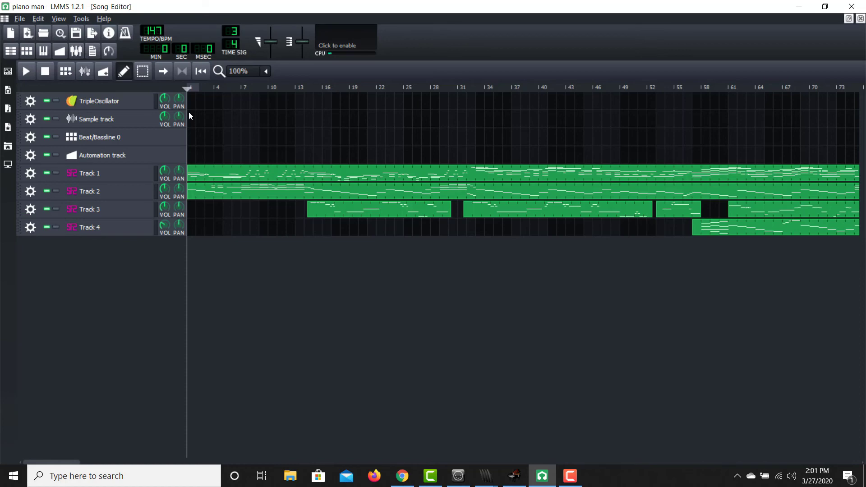
Step: Play the piano man project, shrink the LMMS window, and bring both Hairless bridges forward to watch their MIDI messages
key(space)
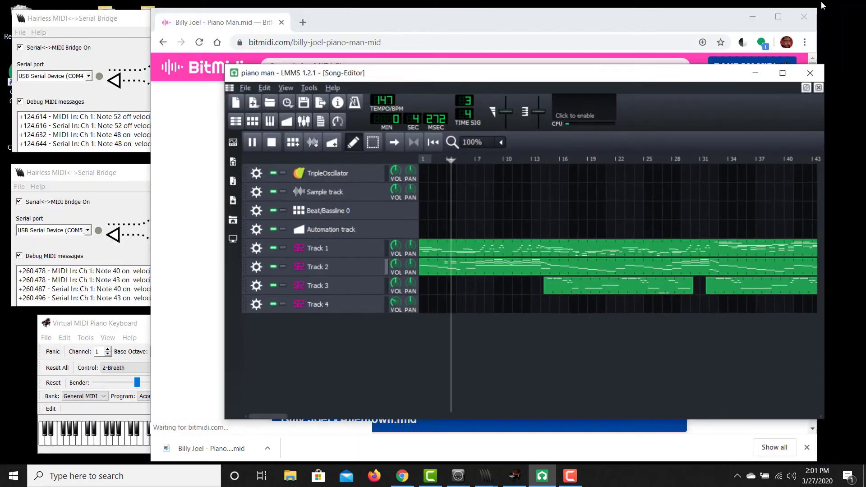
click(825, 6)
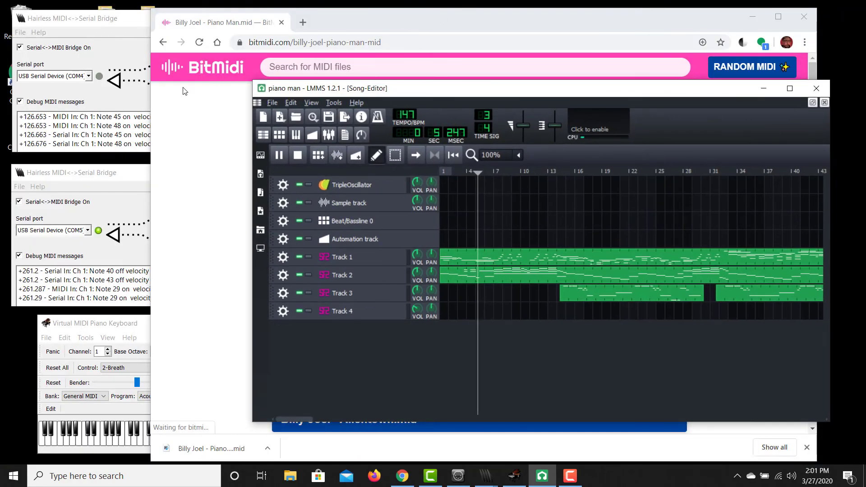
click(486, 476)
click(121, 200)
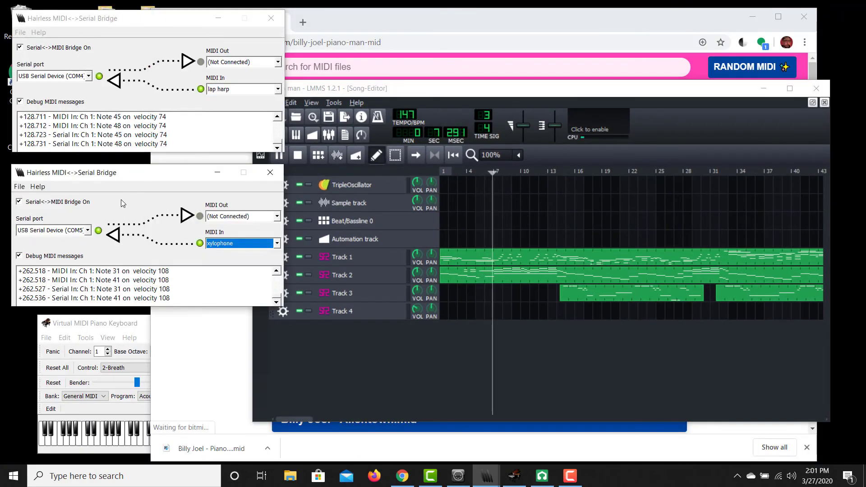